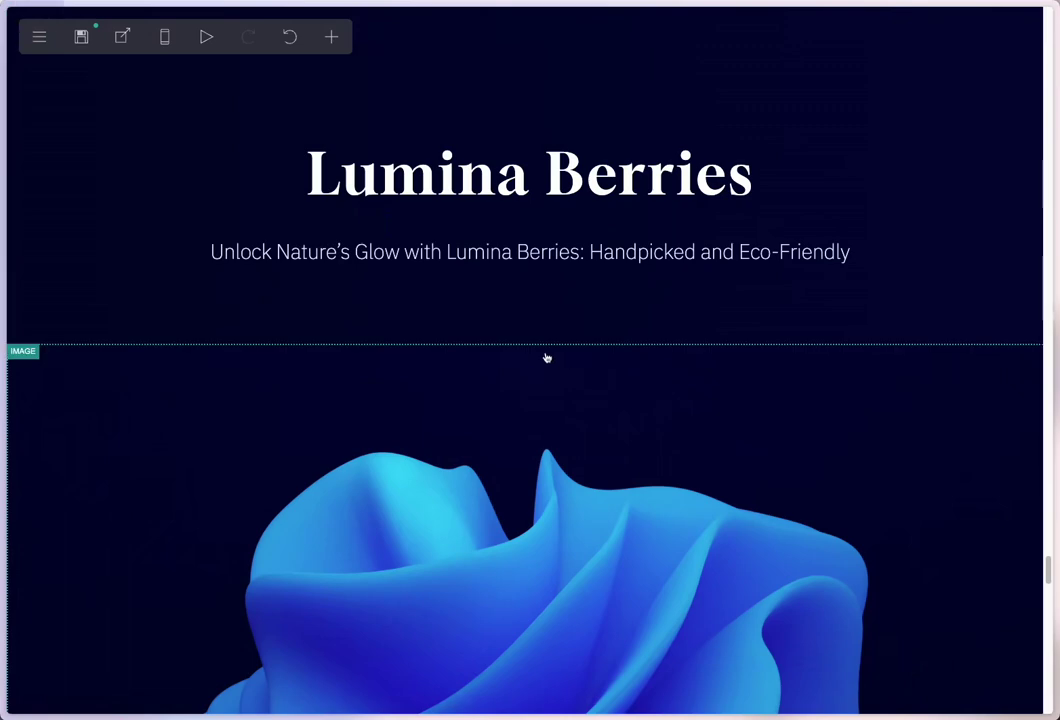
Scroll down past the image and Try now button to the yellow gradient section
scroll(572, 403, "down", 1)
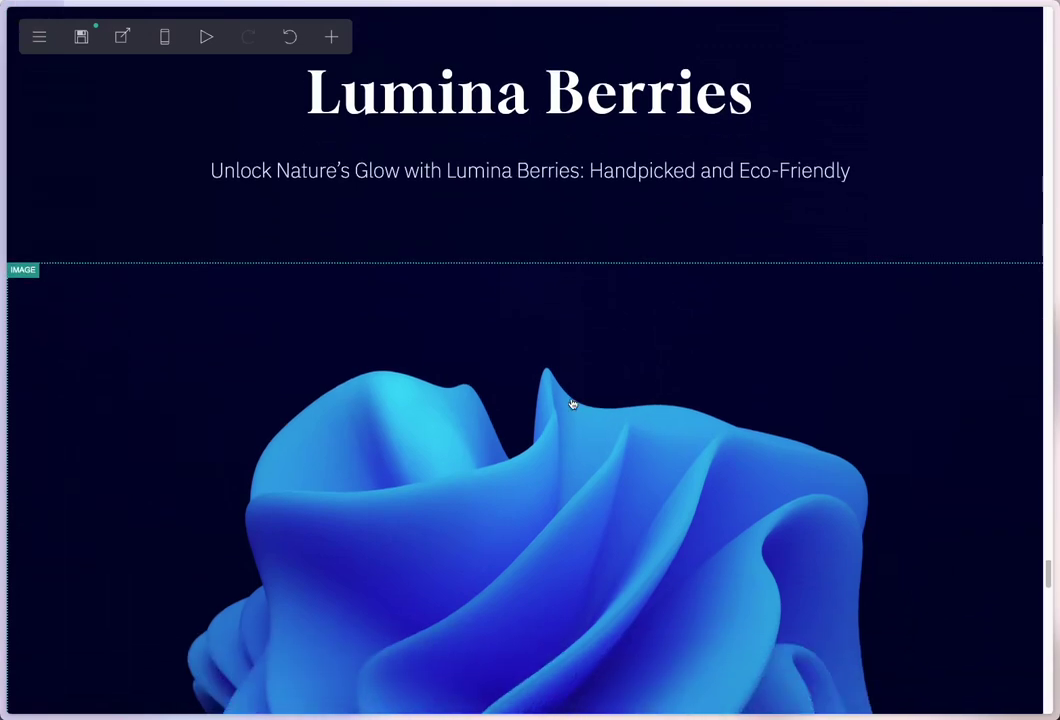
scroll(572, 403, "down", 5)
scroll(572, 403, "down", 5)
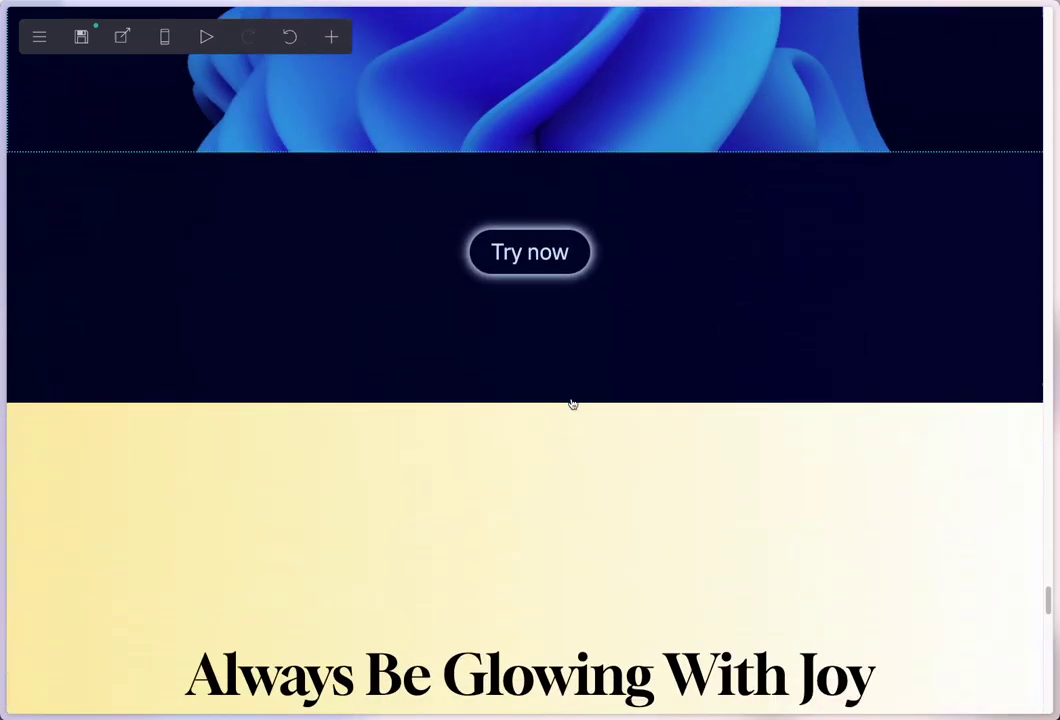
scroll(563, 412, "down", 2)
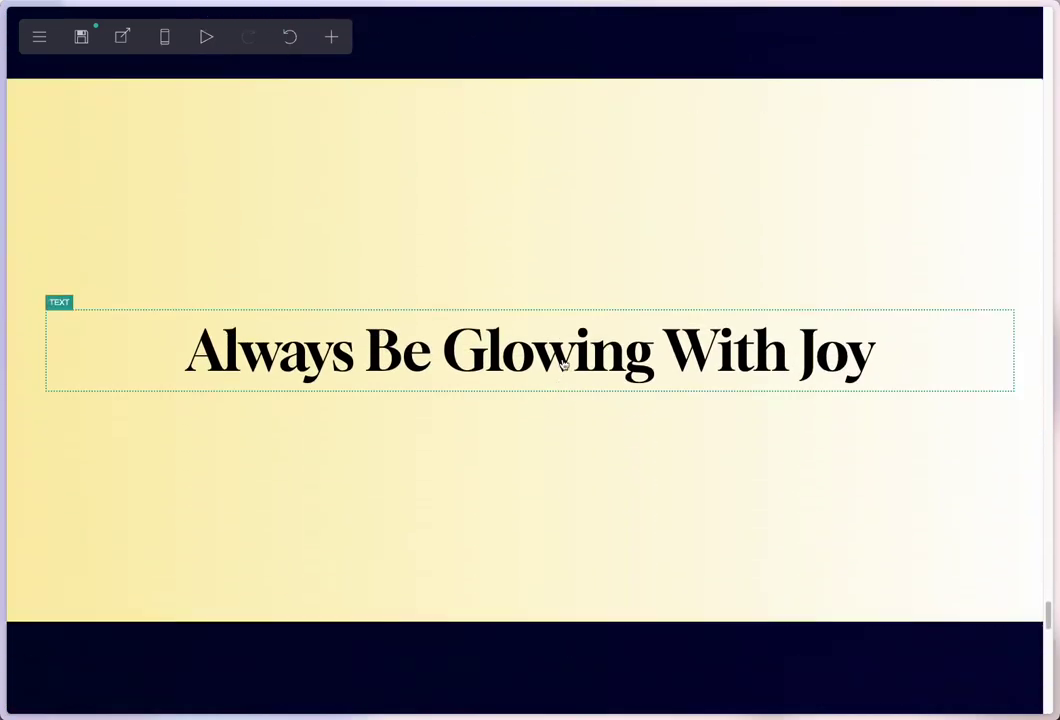
Add a new text element below the 'Always Be Glowing With Joy' heading
left_click(466, 335)
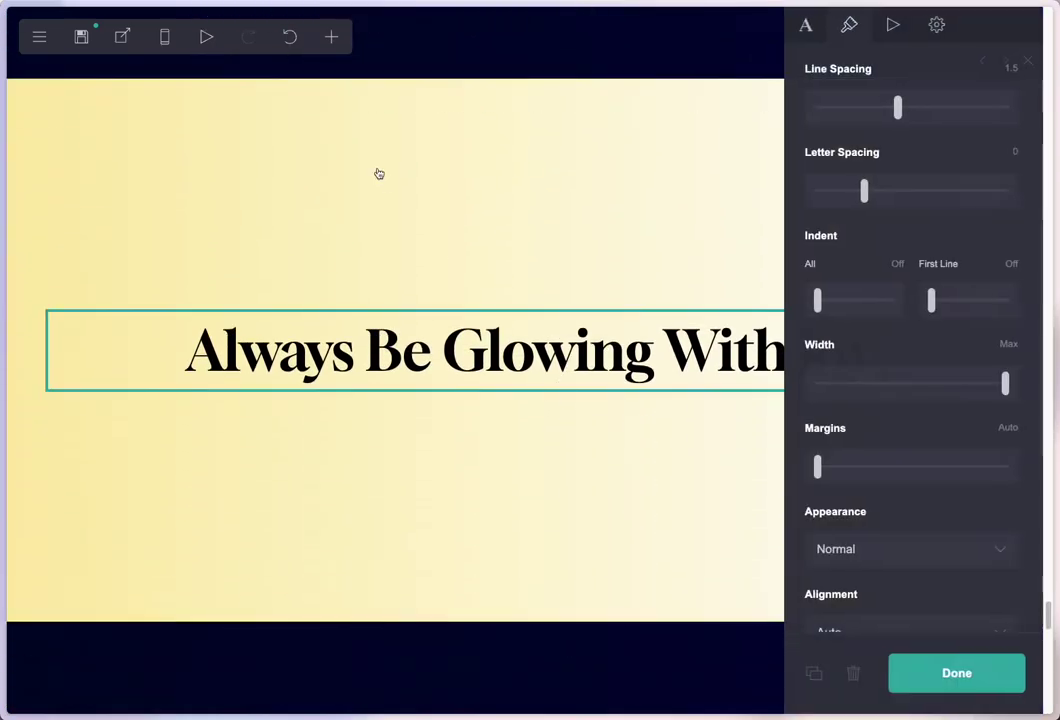
left_click(335, 40)
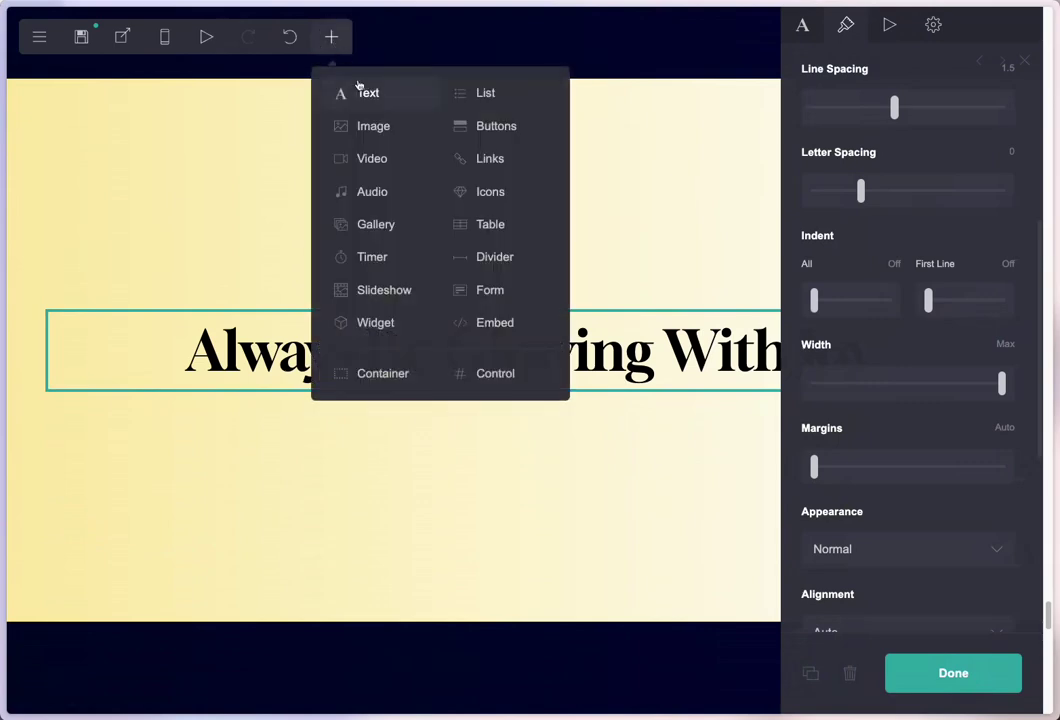
left_click(359, 91)
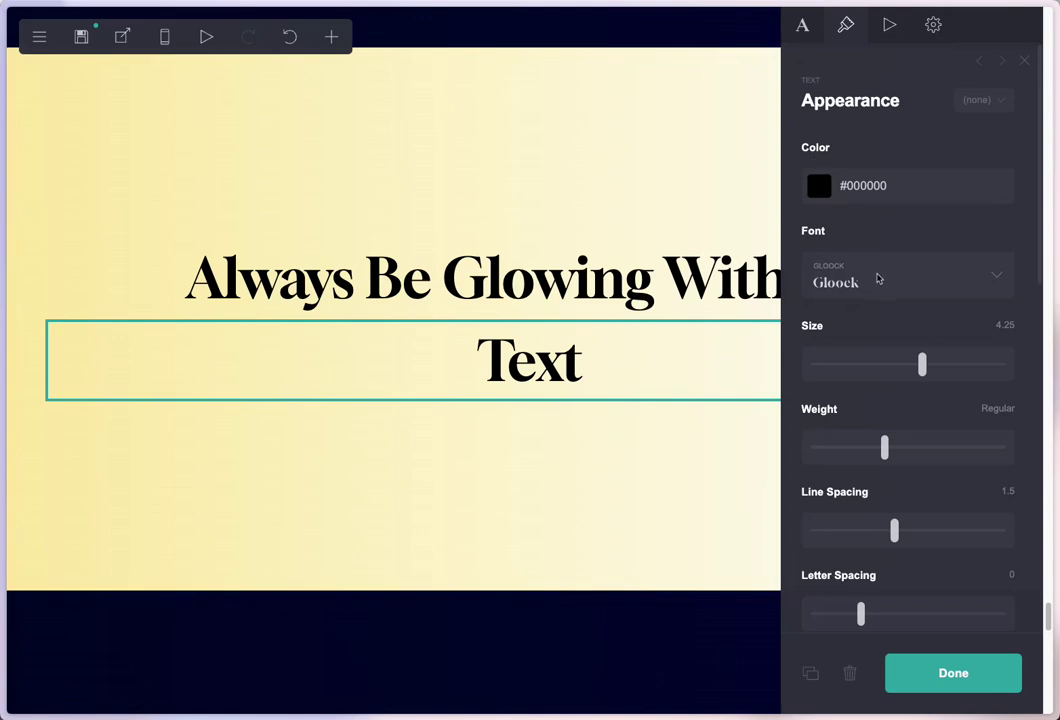
Set the new text's font to IBM Plex Sans and its size to 1.375
left_click(873, 285)
key("i")
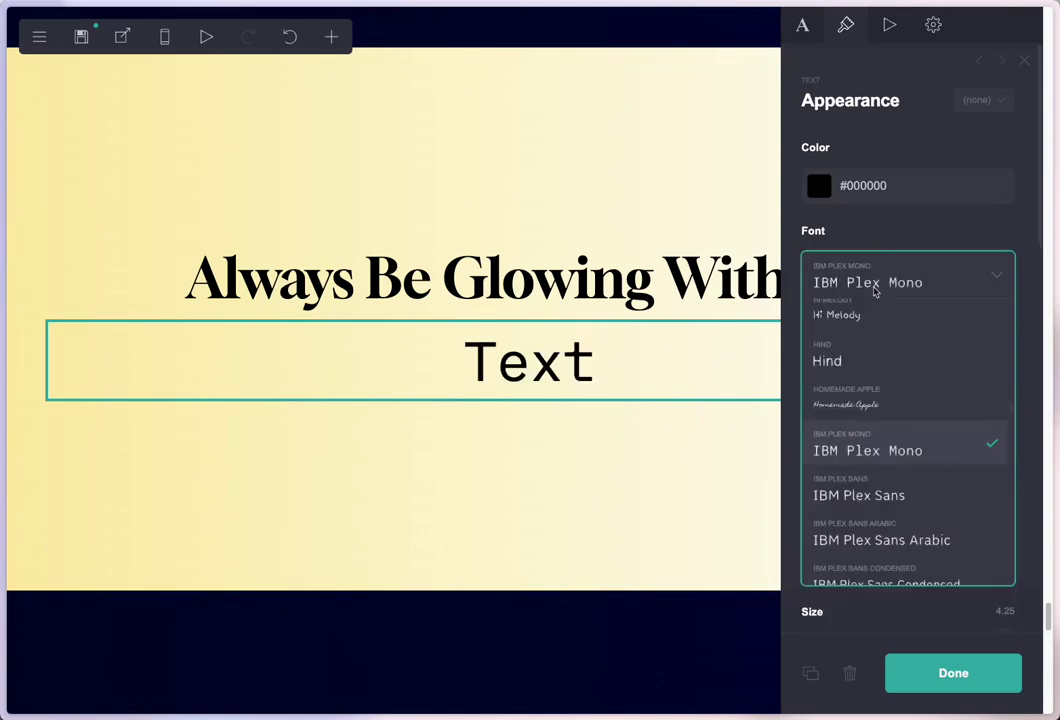
key("Down")
key("Return")
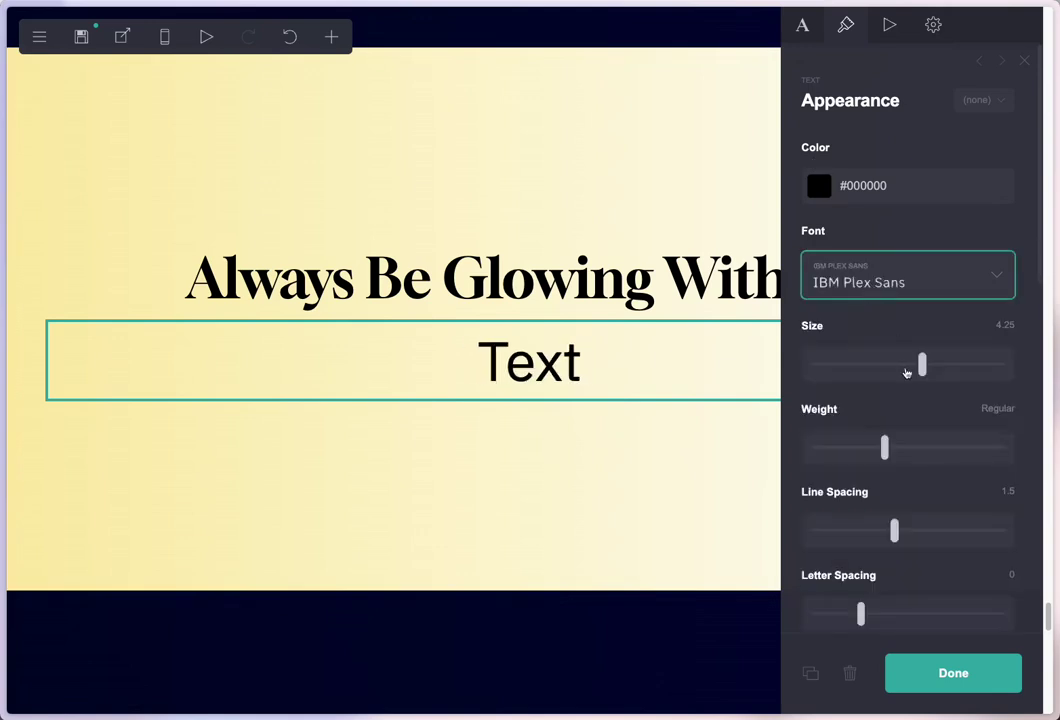
left_click_drag(922, 365, 836, 372)
Replace the placeholder 'Text' with the pasted Lumina Berries paragraph
left_click(802, 28)
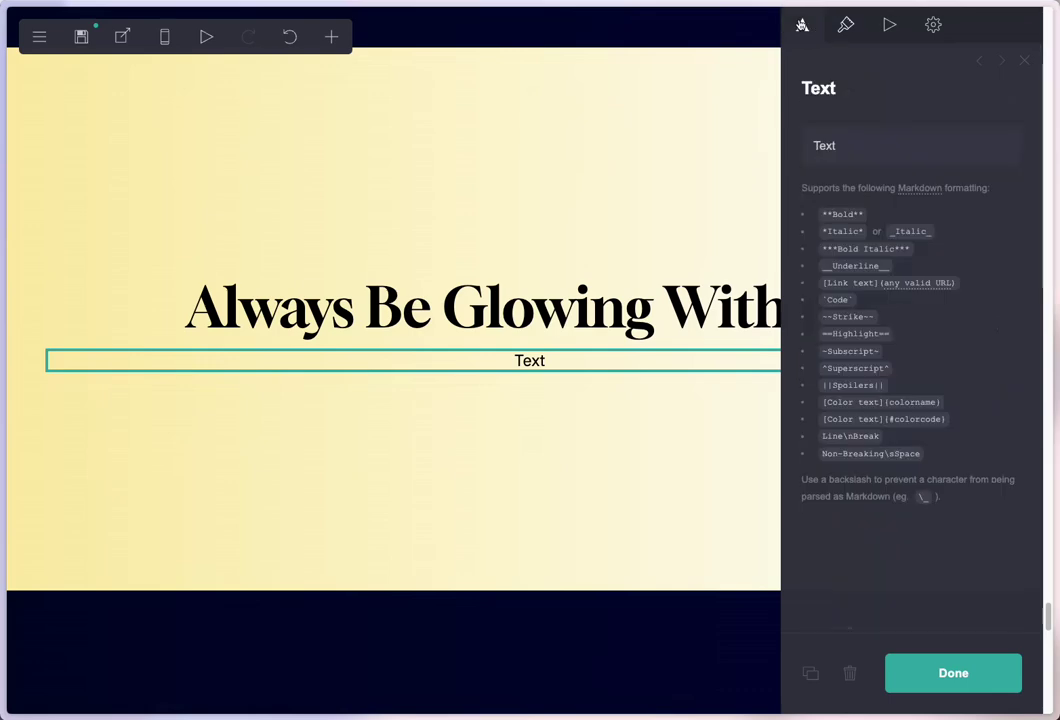
double_click(856, 147)
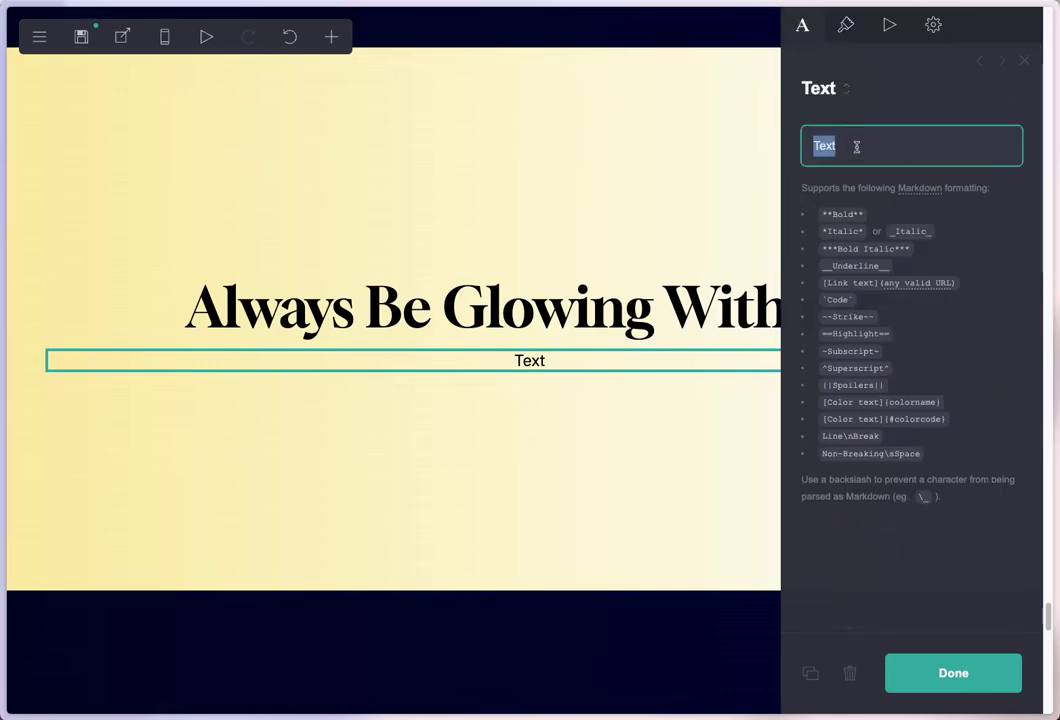
type("Lumina Berries bring a burst of vibrant flavor and rich nutrition to your kitchen, making them an essential ingredient for a variety of culinary creations. Whether you’re looking to elevate your breakfast, create a stunning dessert, or add a healthy twist to your meals, these berries are incredibly versatile. Start your day with a nutrient-packed smoothie by blending Lumina Berries with yogurt, spinach, and a touch of honey. Their natural sweetness pairs perfectly with the tanginess of yogurt, creating a delightful and energizing start to your morning. For a quick and healthy snack, mix them into a bowl of granola and nuts, offering a satisfying crunch and a boost of antioxidants.")
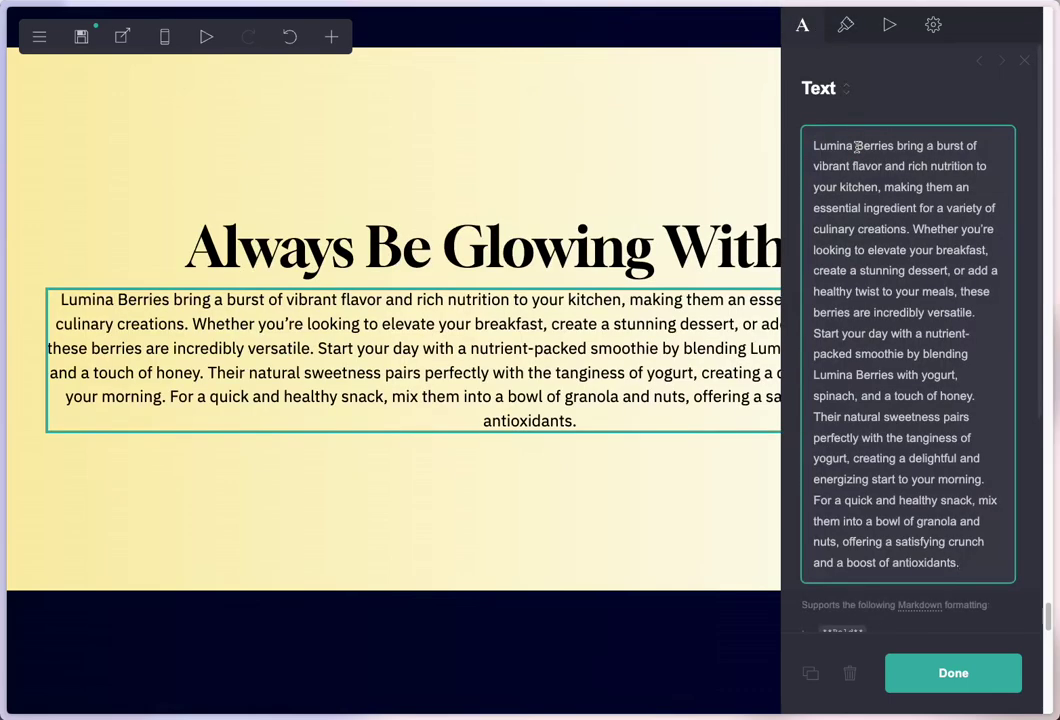
left_click(949, 672)
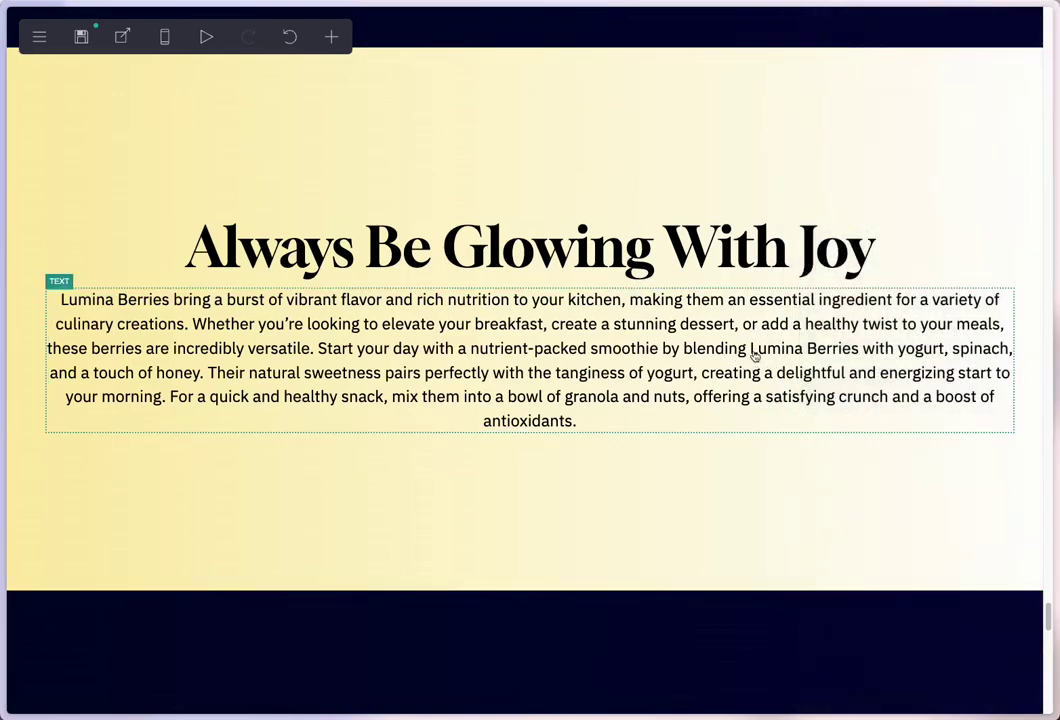
Set the paragraph's margins to 2.125 to space it from the heading
left_click(755, 355)
scroll(860, 470, "down", 5)
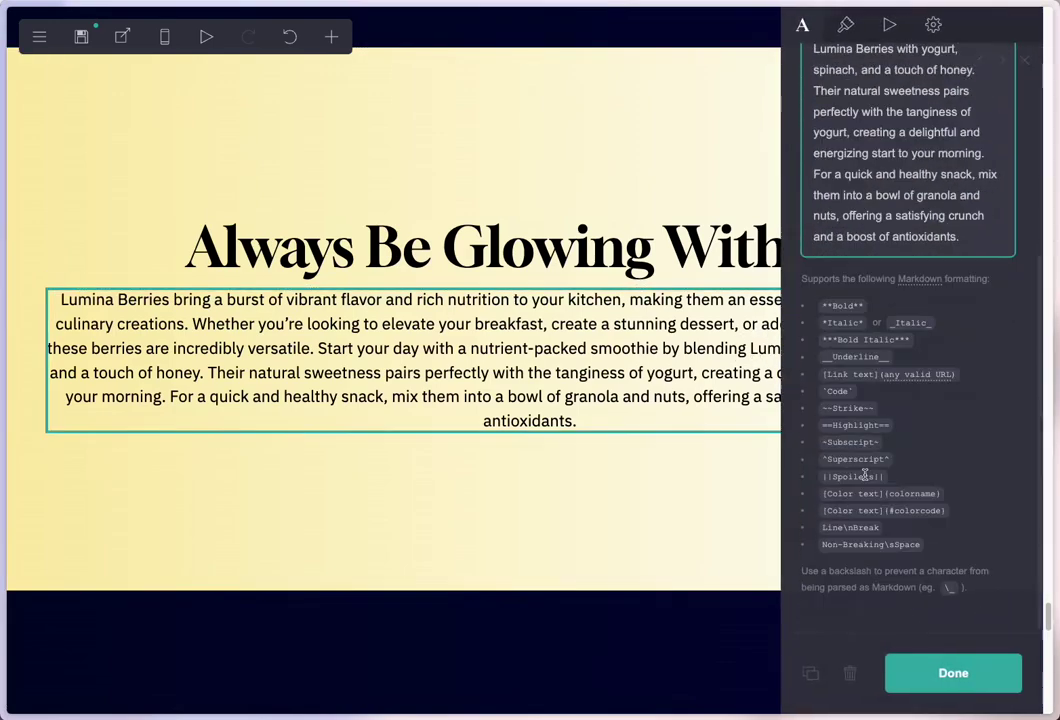
left_click(847, 26)
scroll(899, 393, "down", 5)
scroll(906, 430, "up", 3)
left_click_drag(813, 207, 883, 208)
left_click(908, 668)
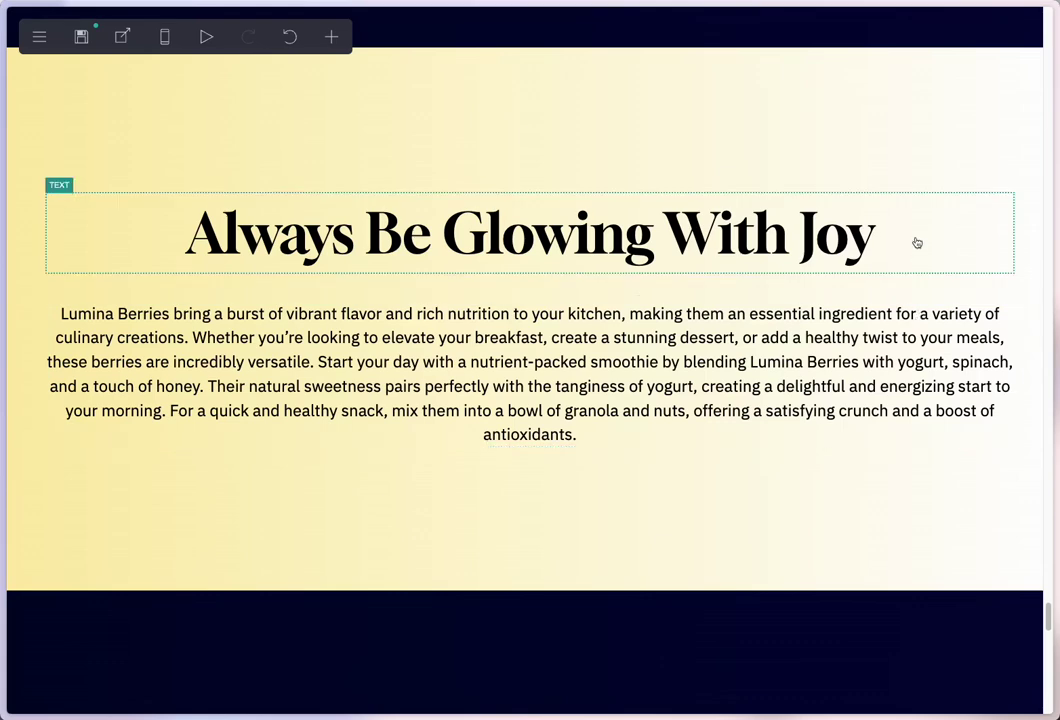
left_click(402, 336)
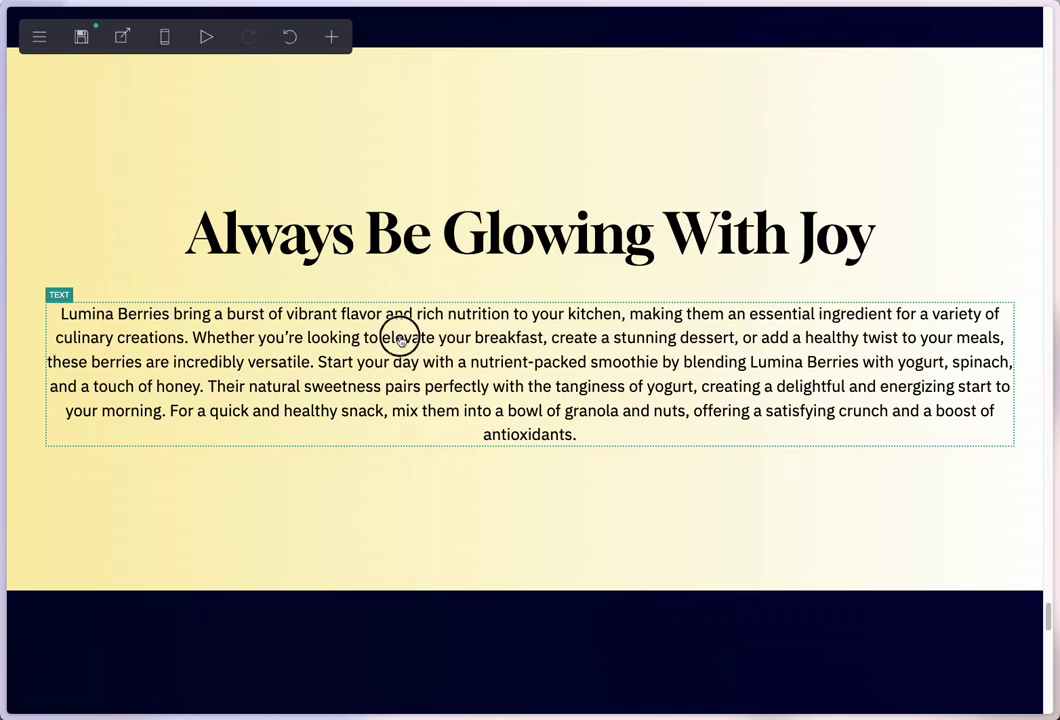
Test narrowing the yellow section's contents width to 58, then restore it to 100
left_click(681, 156)
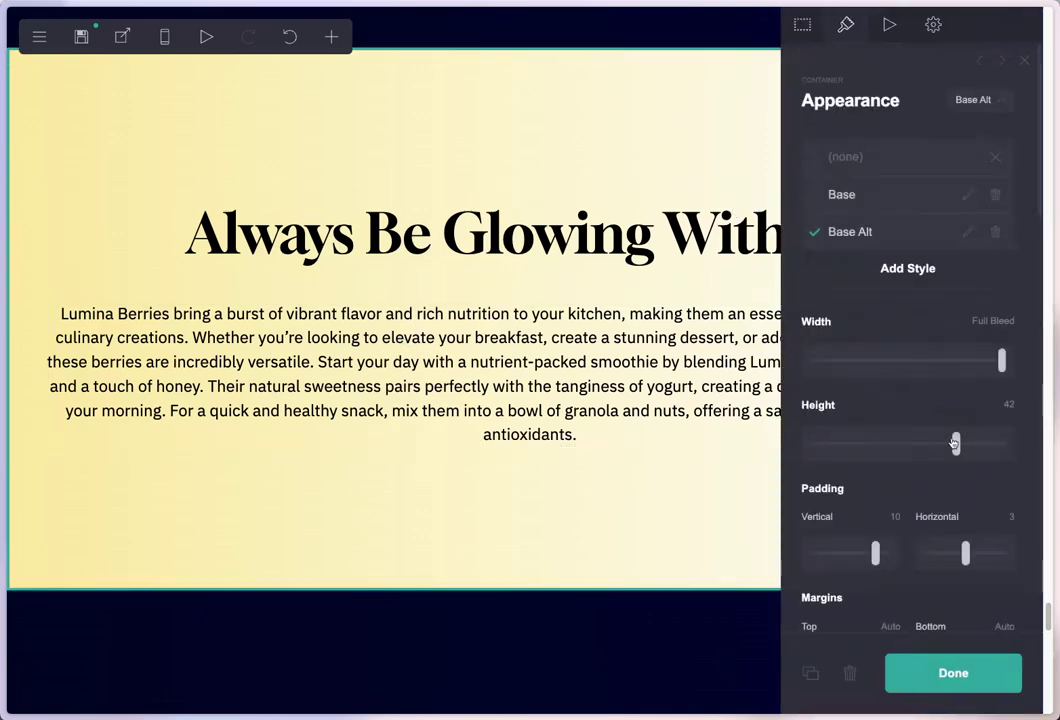
scroll(954, 440, "down", 4)
scroll(953, 474, "down", 3)
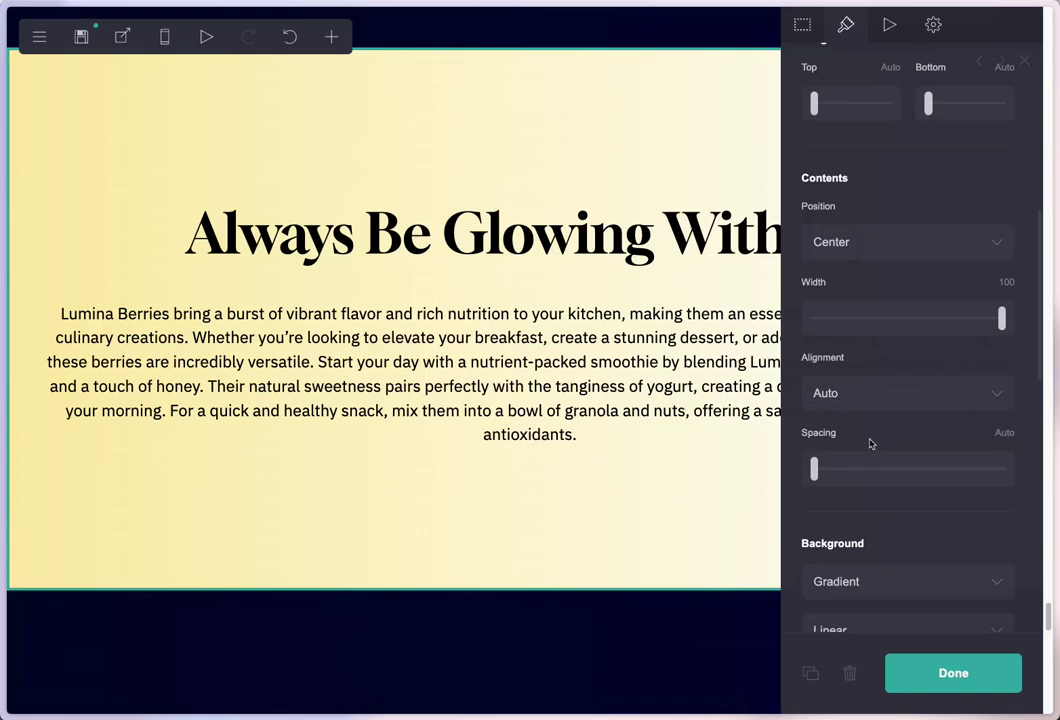
left_click_drag(1004, 316, 925, 318)
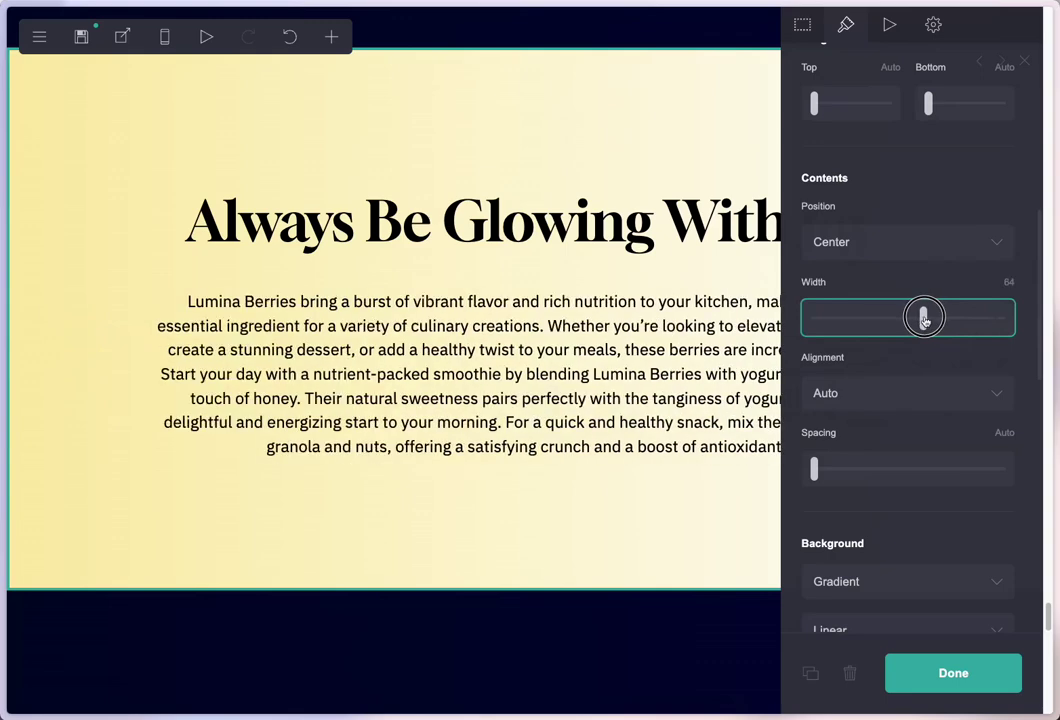
left_click_drag(925, 318, 910, 320)
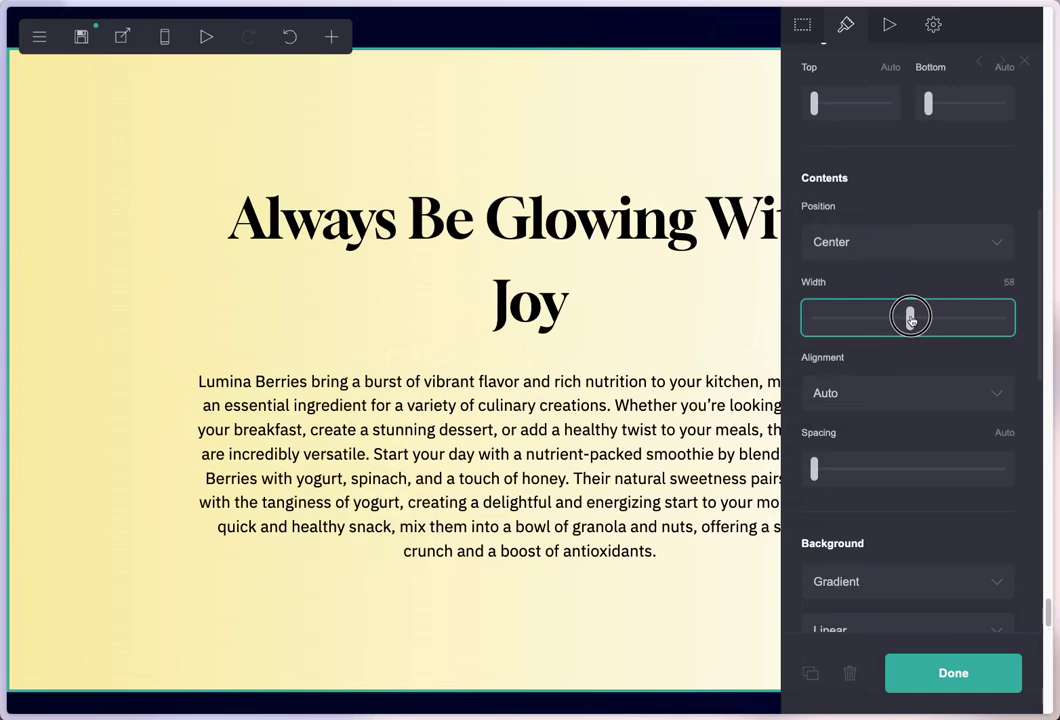
left_click_drag(910, 318, 910, 318)
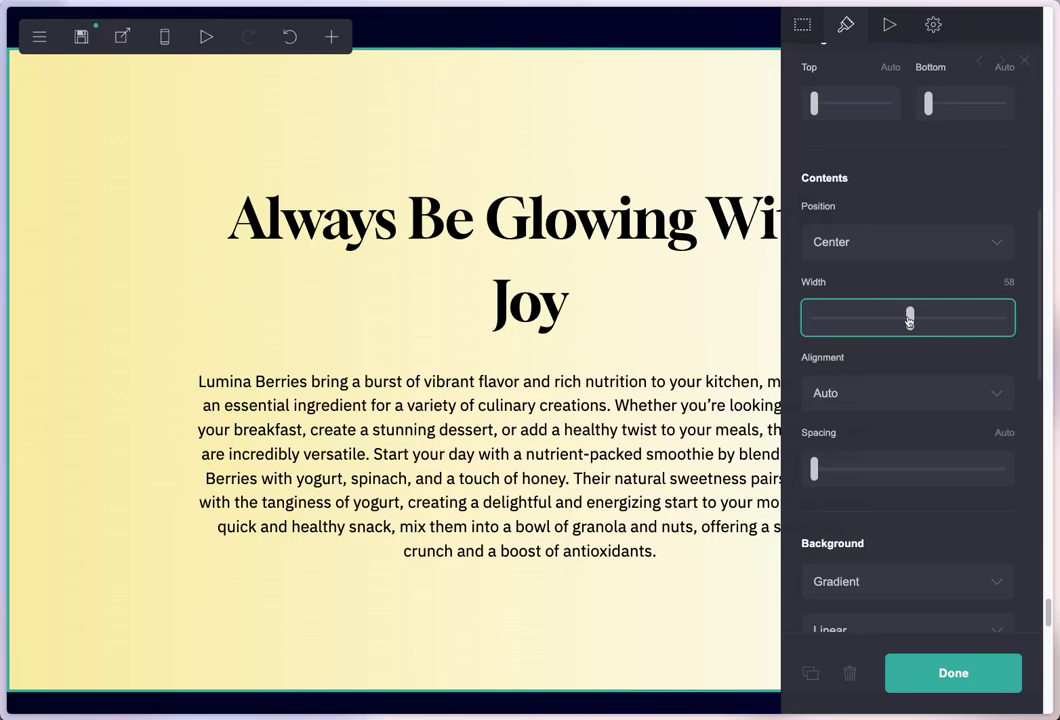
left_click_drag(910, 318, 1031, 320)
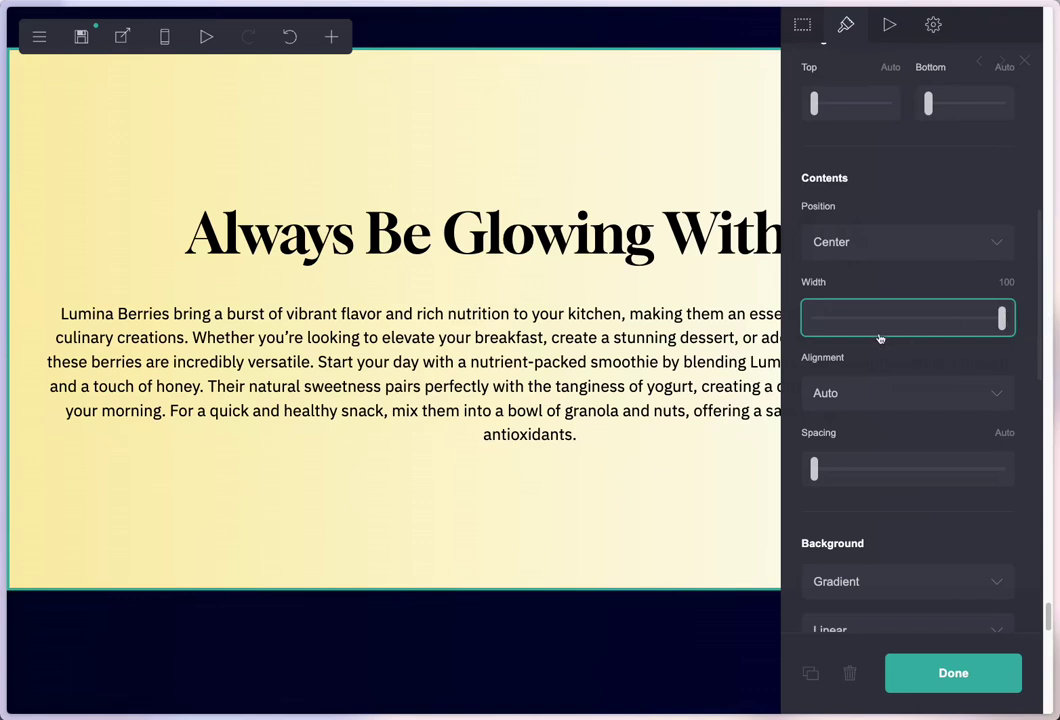
Change the Lumina Berries paragraph's width from Max to 51
left_click(497, 382)
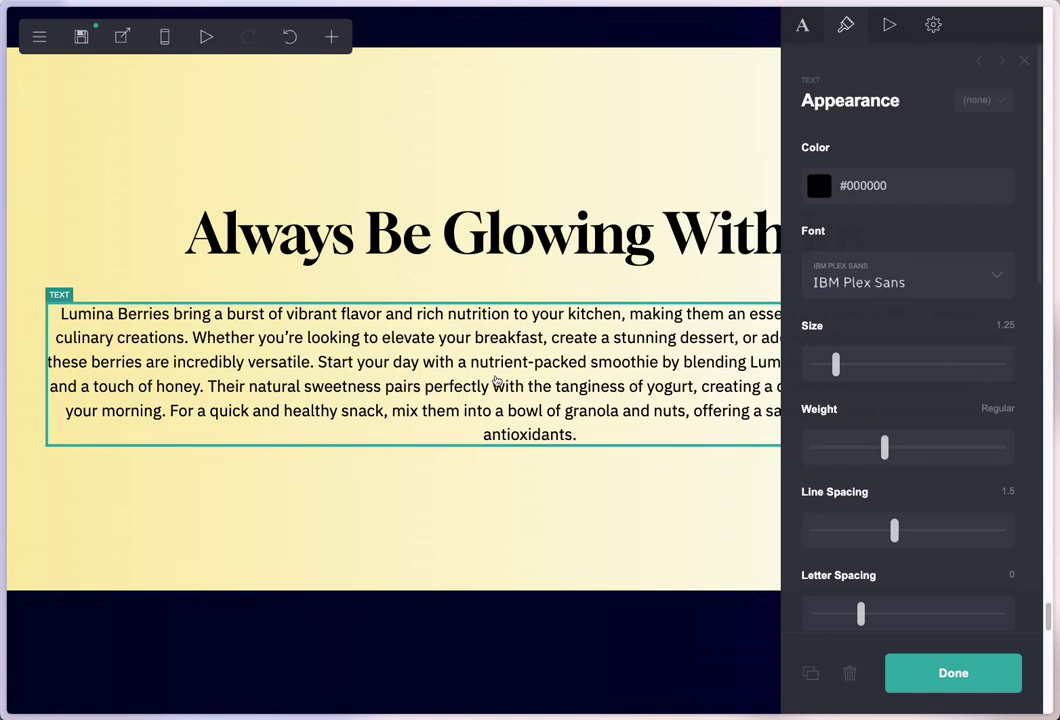
scroll(1007, 540, "down", 2)
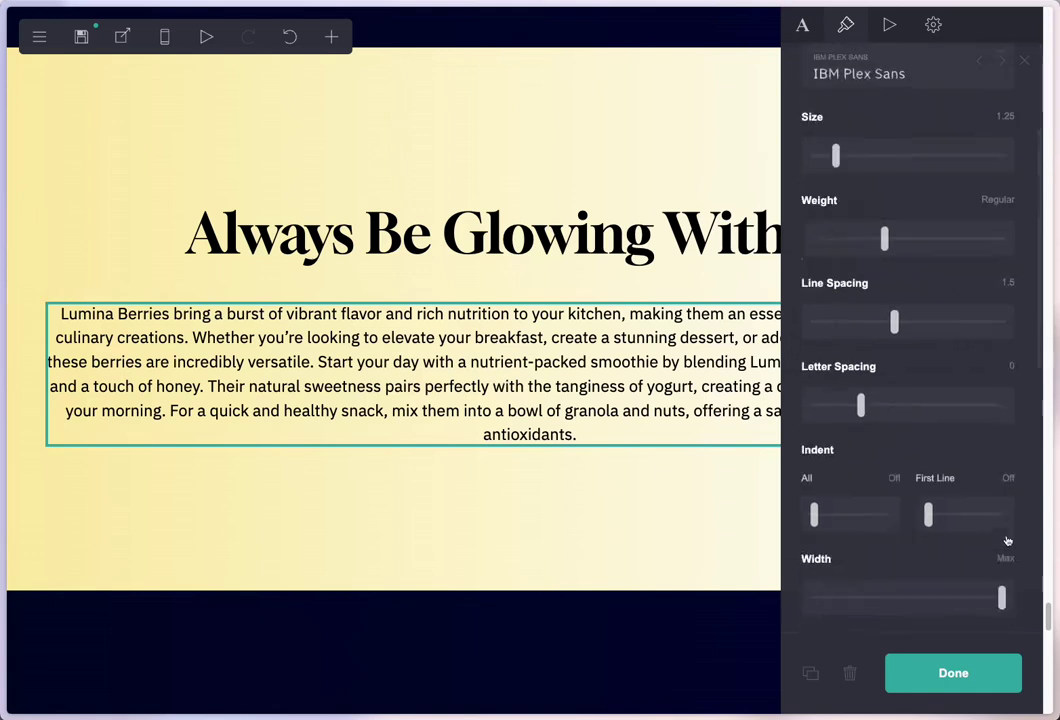
scroll(1007, 540, "down", 3)
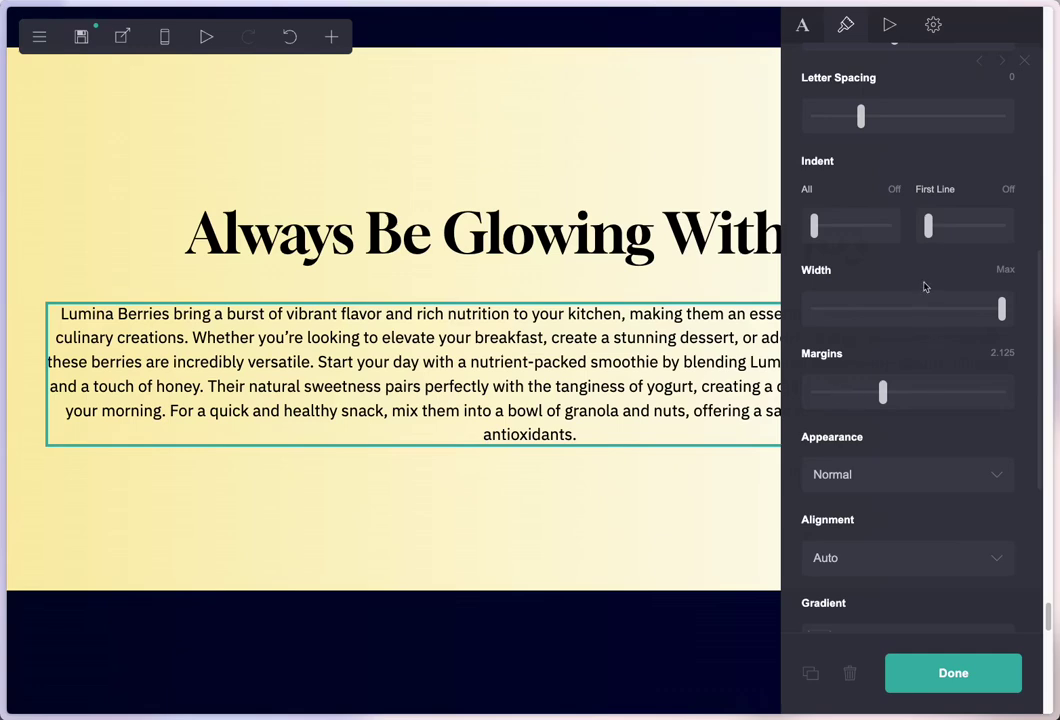
left_click_drag(1001, 313, 906, 323)
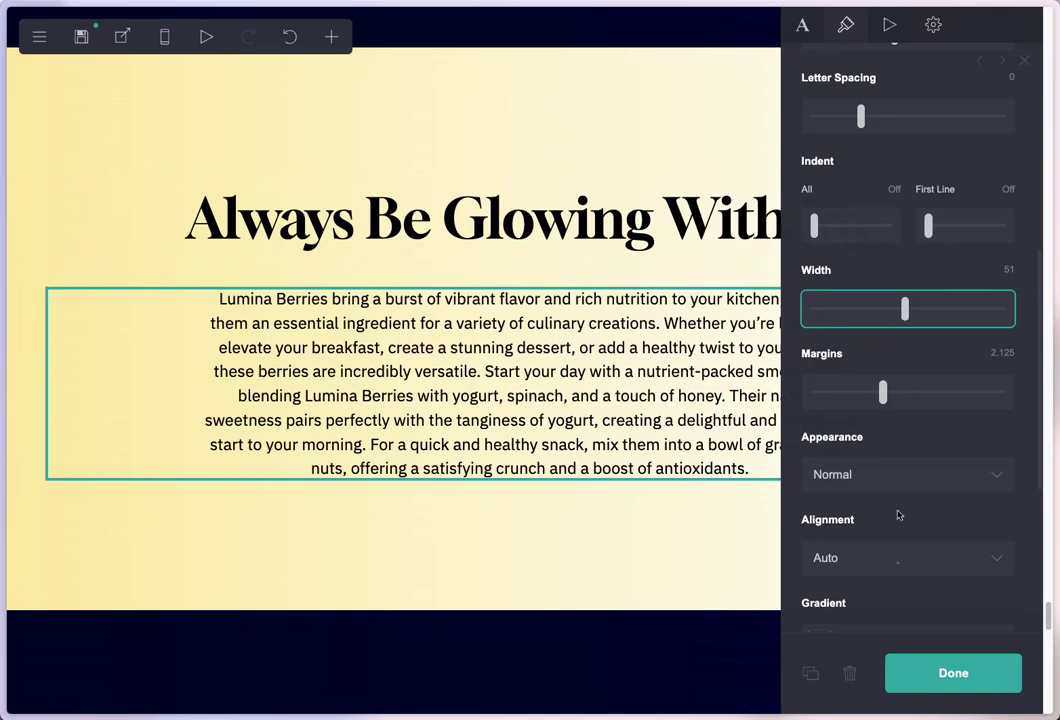
left_click(938, 670)
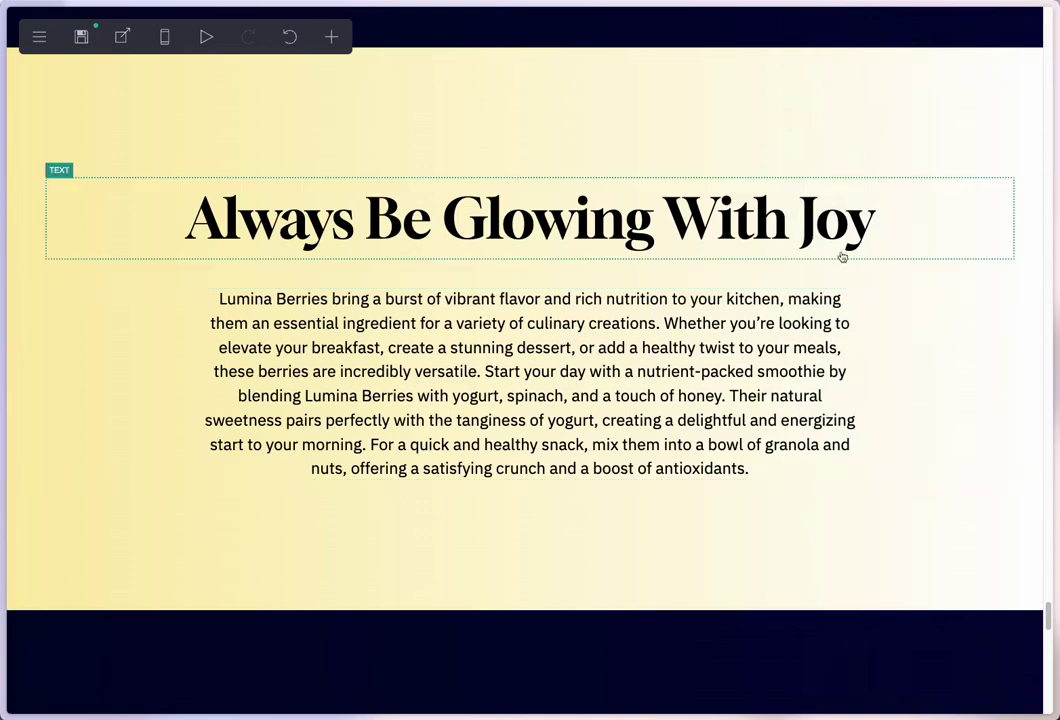